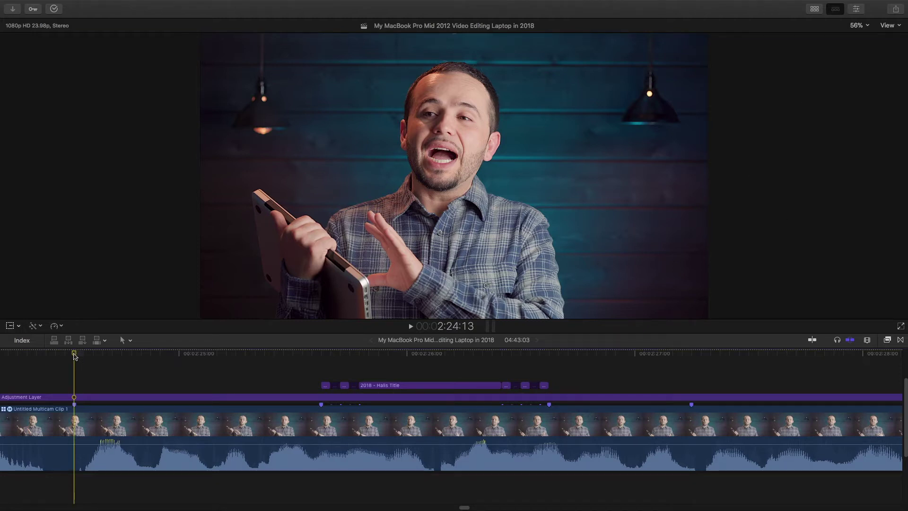
Step: Play back and scrub through the existing flickering 2018 title section
key(space)
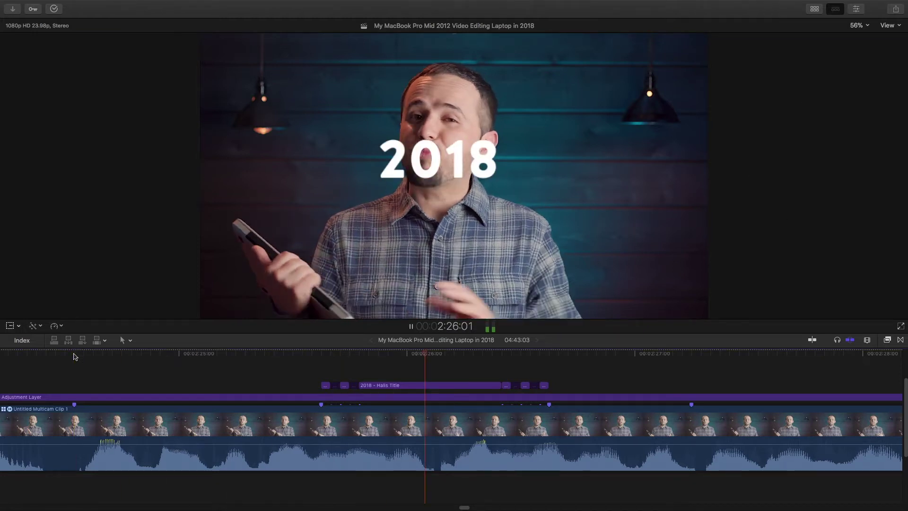
key(space)
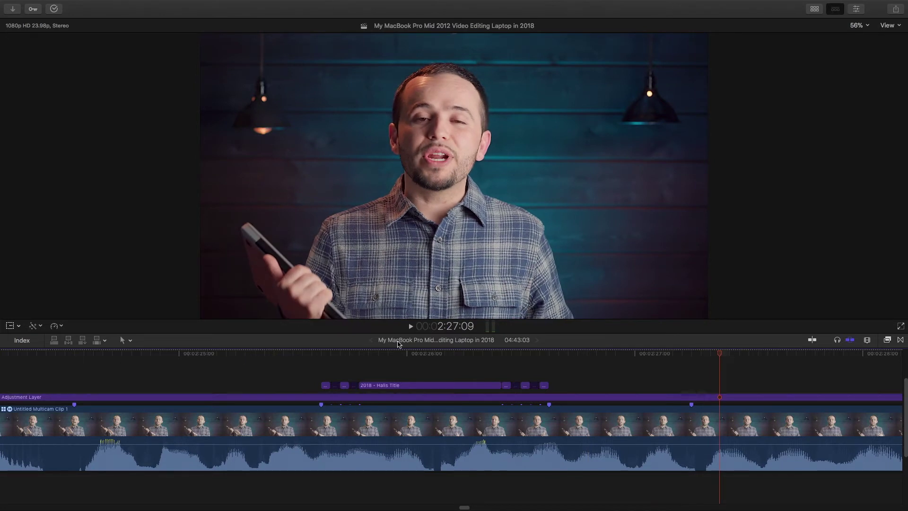
drag(720, 354, 415, 386)
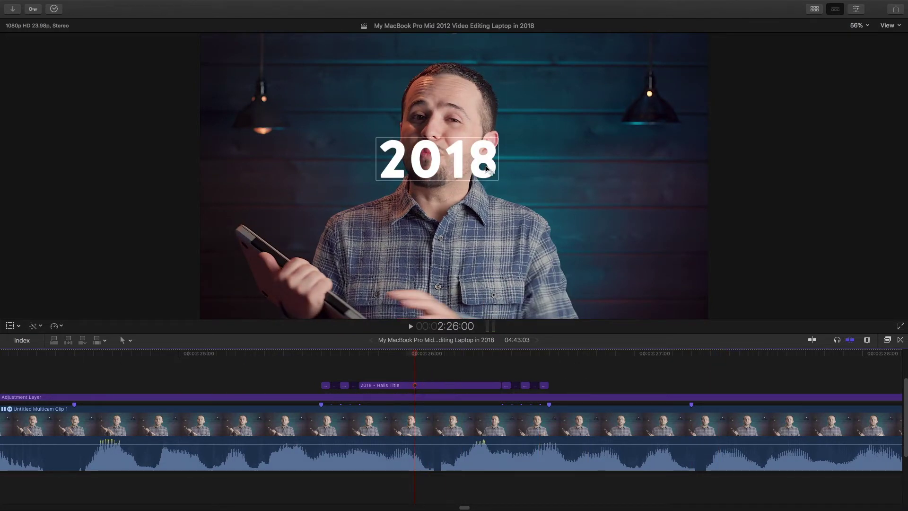
drag(422, 349, 384, 367)
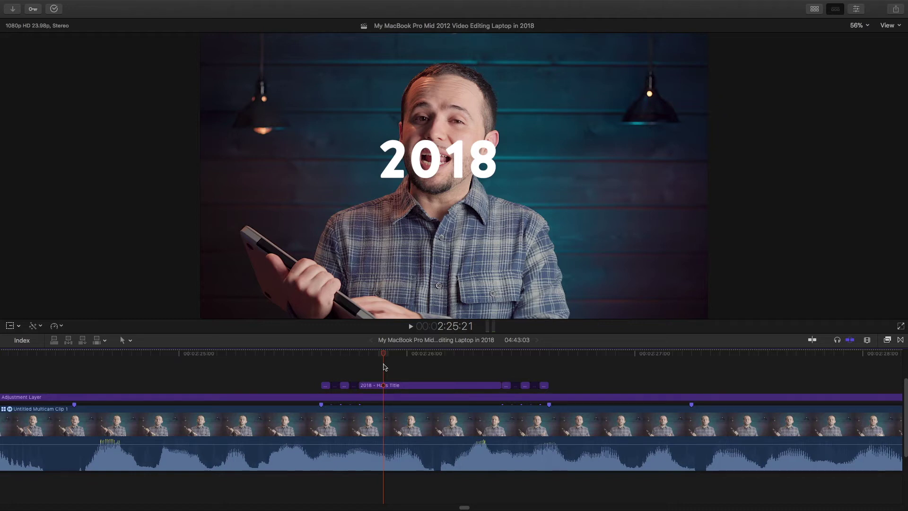
Step: Marquee-select all the chopped title pieces and delete them
click(378, 352)
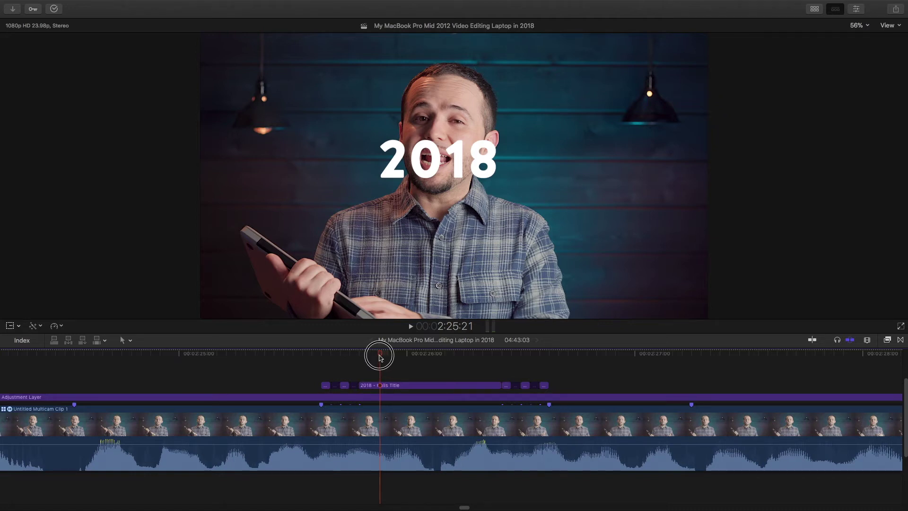
drag(320, 371, 556, 394)
key(Delete)
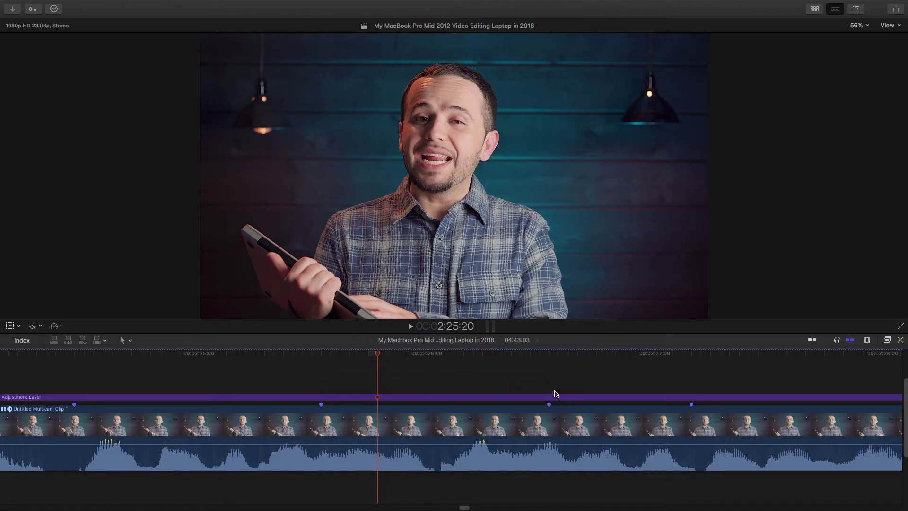
Step: Add a Halis Title at 2:25:15 and trim it to one second
click(322, 380)
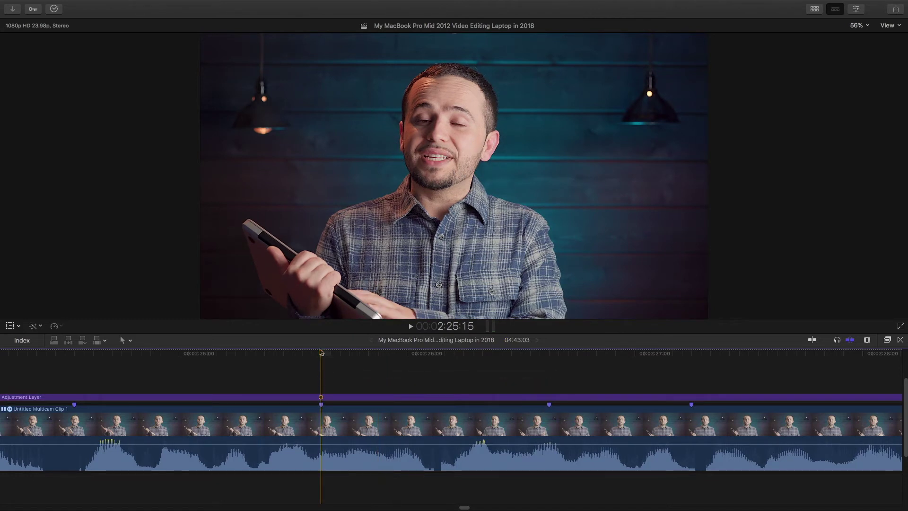
drag(321, 354, 500, 381)
click(321, 381)
key(ctrl+t)
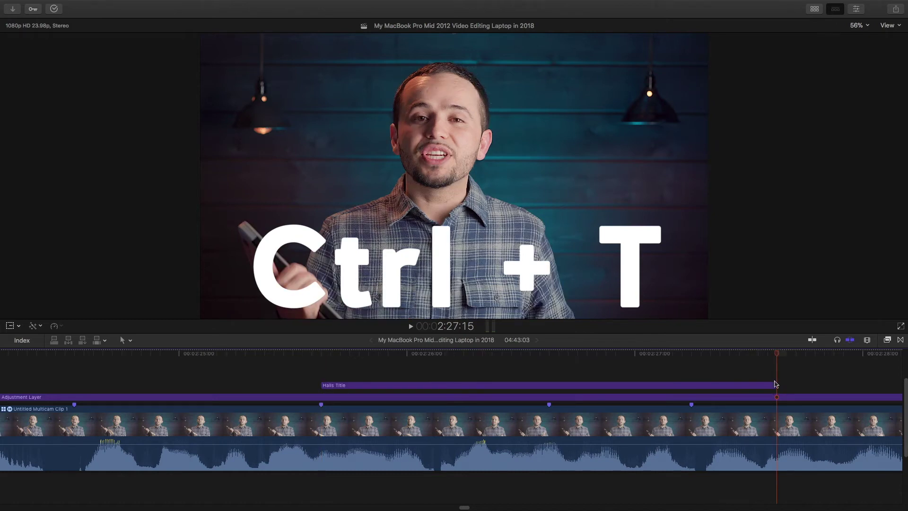
drag(776, 384, 548, 397)
click(434, 387)
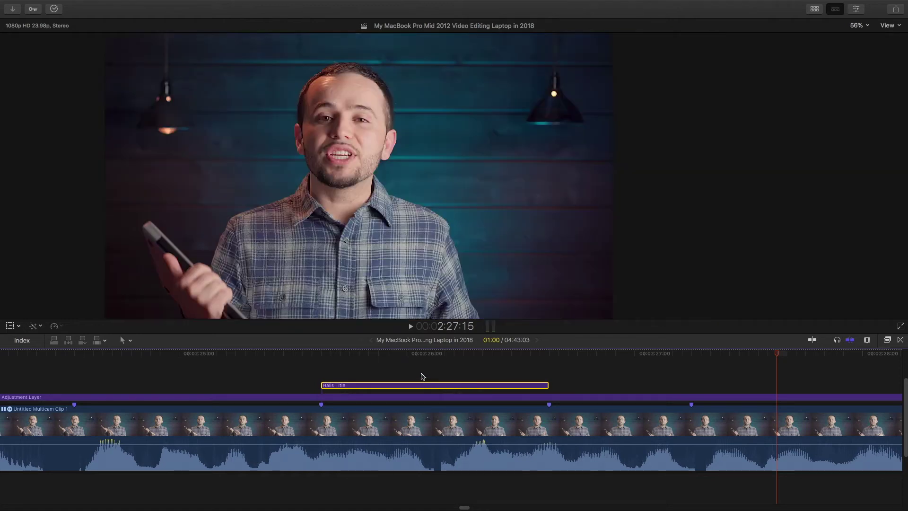
Step: Replace the Halis Title's placeholder text with 2018 in the Inspector
key(super+4)
click(401, 378)
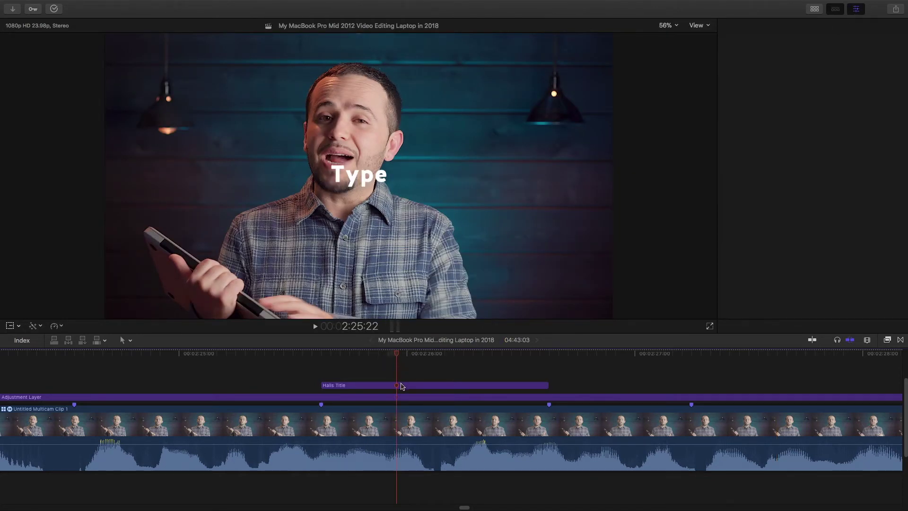
click(402, 386)
click(772, 74)
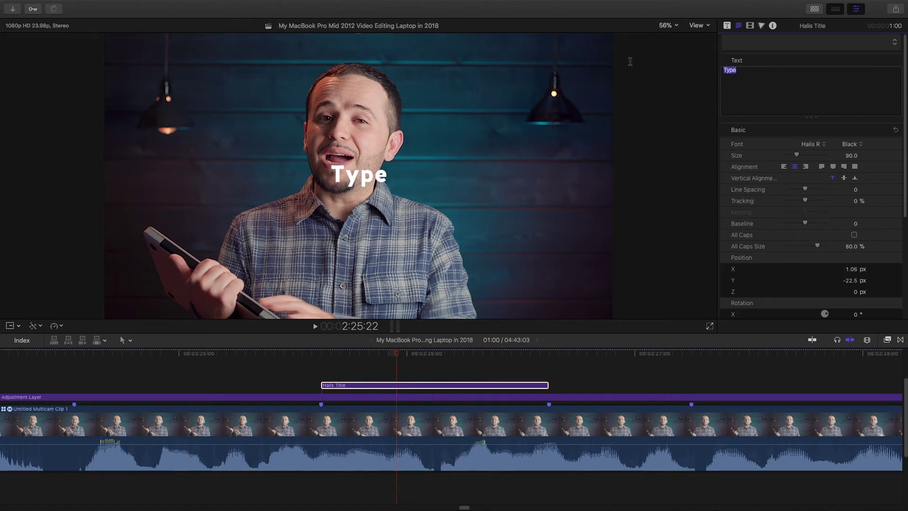
text(2018)
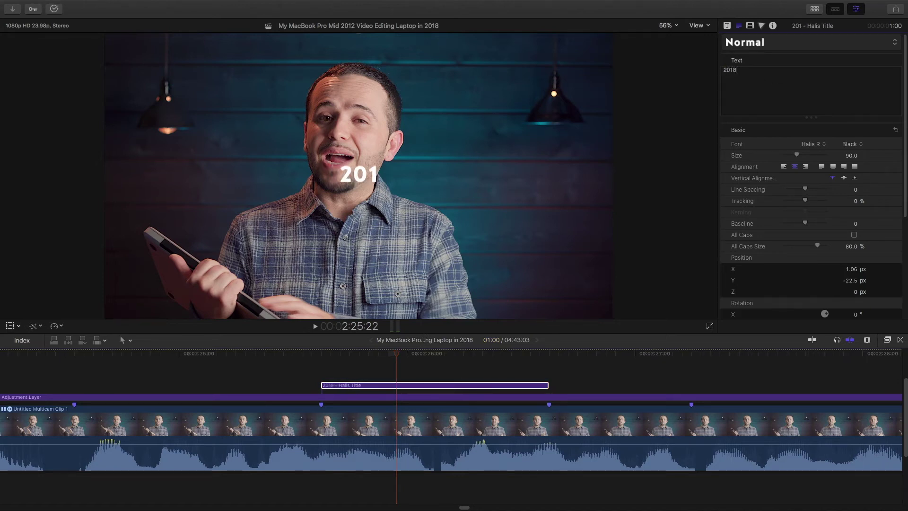
Step: Enlarge the title to size 177, move it up-left, and snap the playhead to its start
drag(797, 156, 813, 157)
drag(385, 168, 365, 158)
click(386, 367)
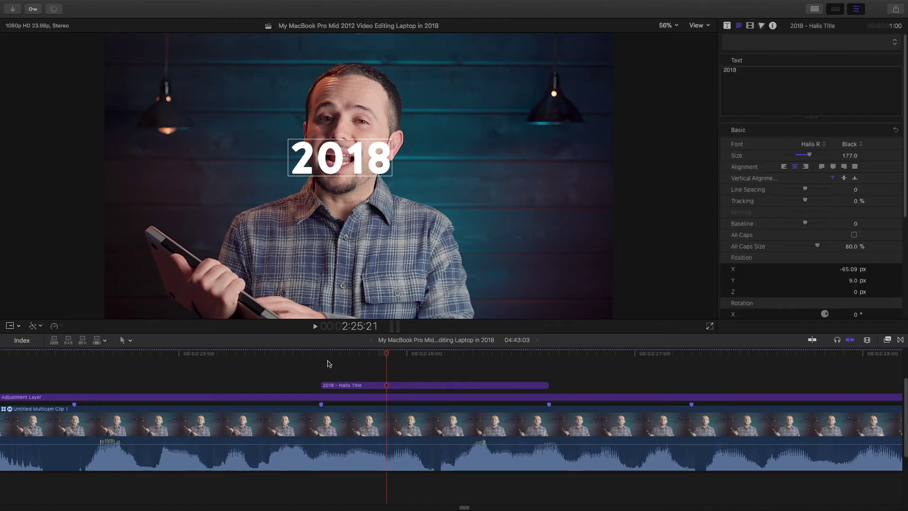
drag(330, 363, 323, 358)
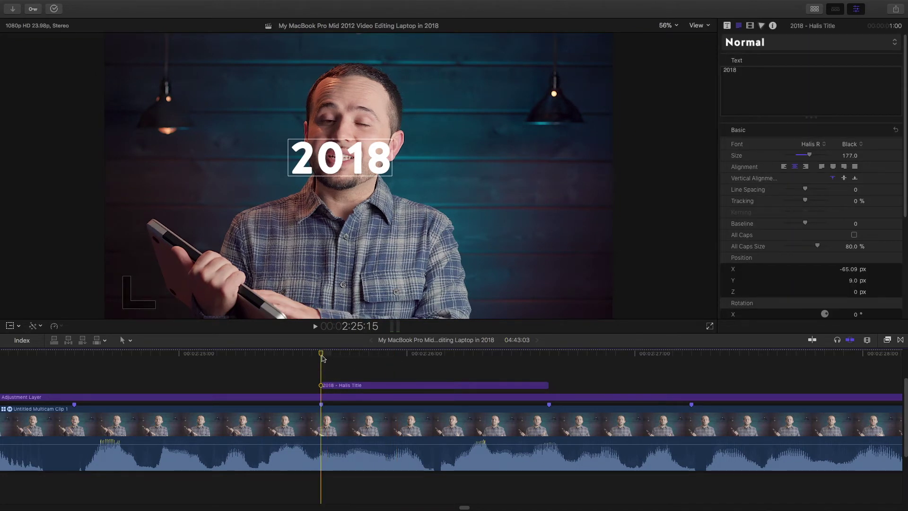
Step: Zoom in and blade the title's start at three successive frames
key(super+equal)
key(super+equal)
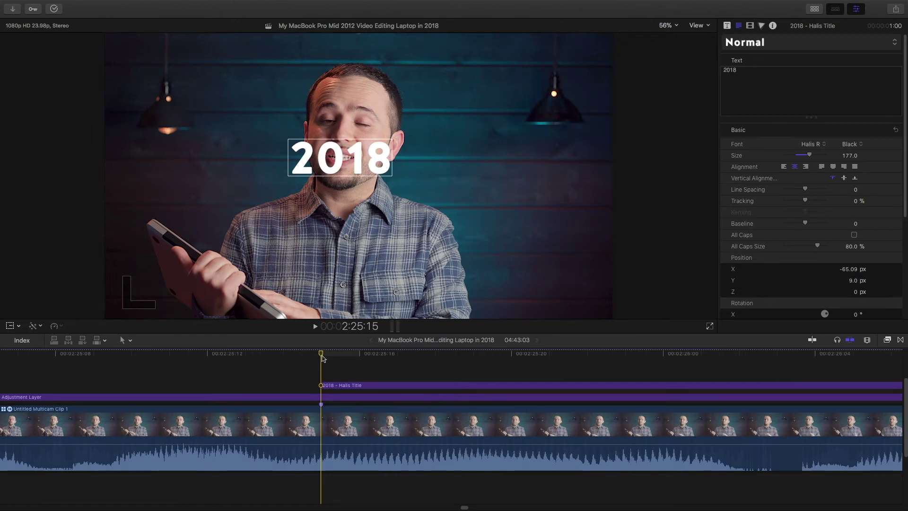
key(b)
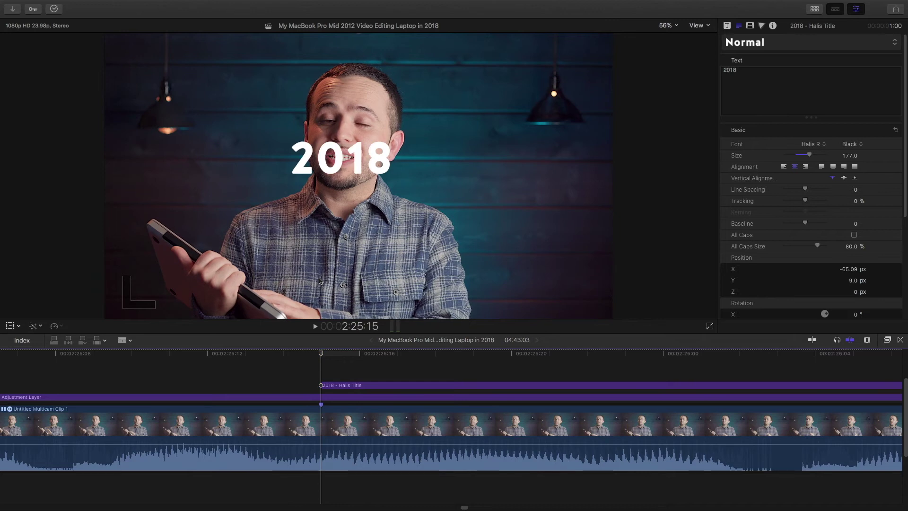
key(Right)
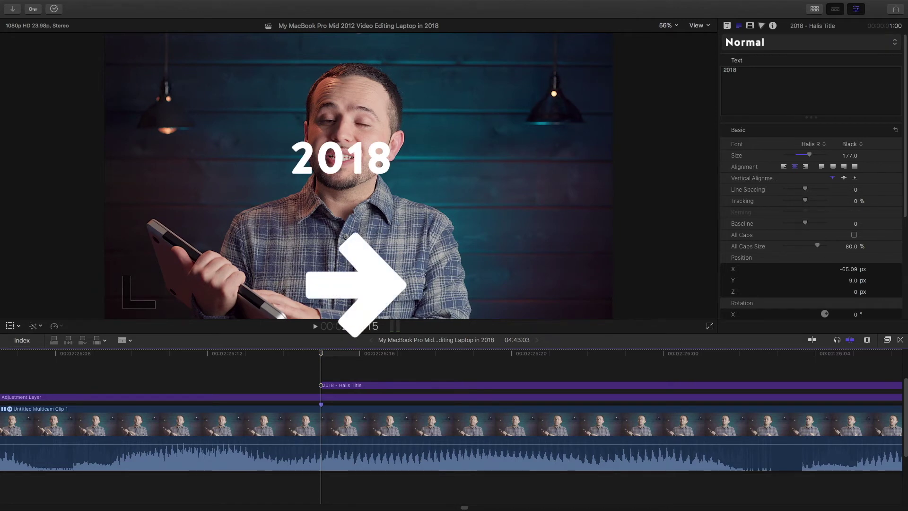
click(361, 385)
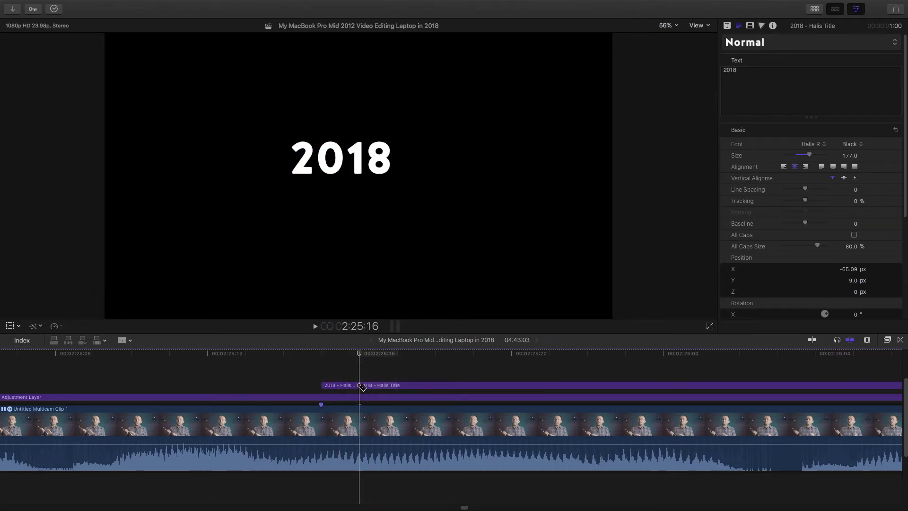
key(Right)
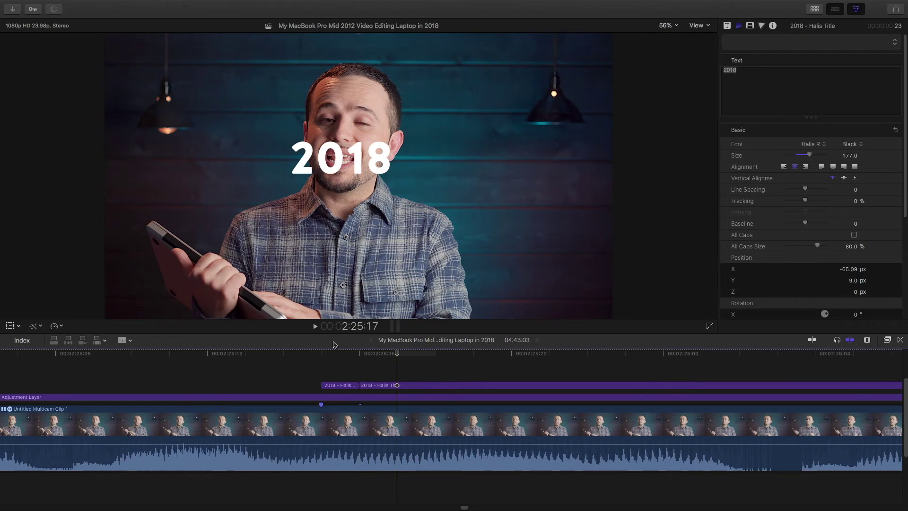
click(399, 385)
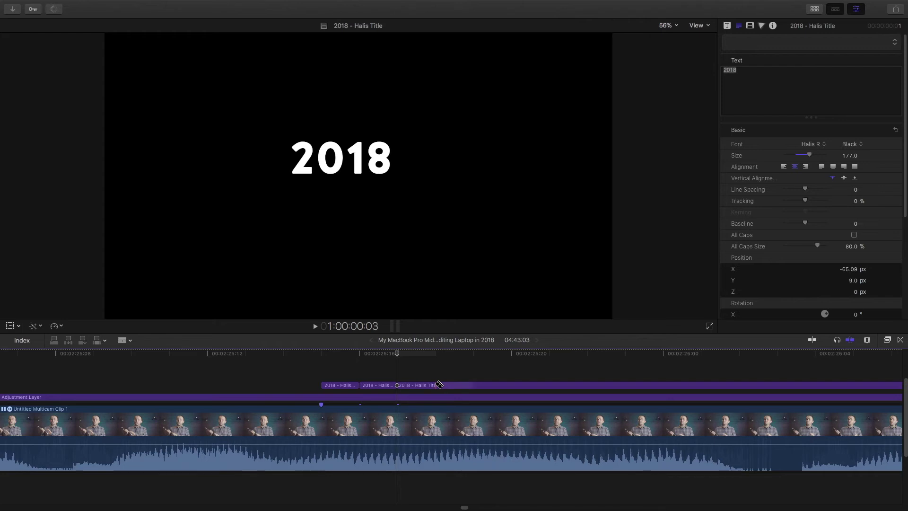
click(438, 385)
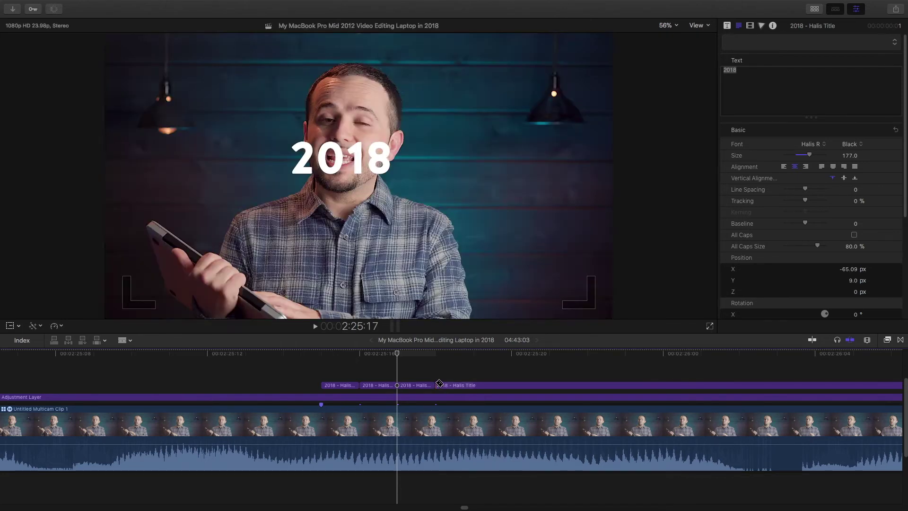
Step: Split the title once more with Cmd+B, one frame past the last cut
click(396, 351)
drag(396, 352, 409, 370)
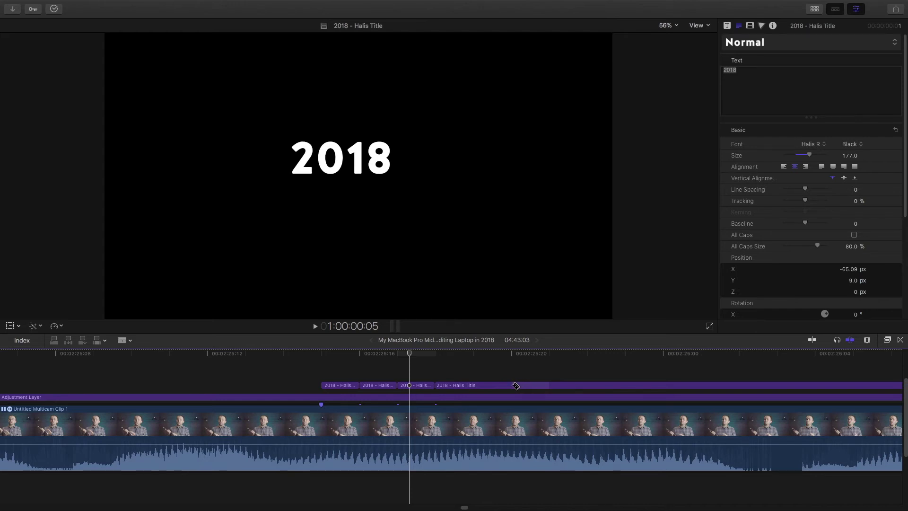
click(474, 385)
key(super+b)
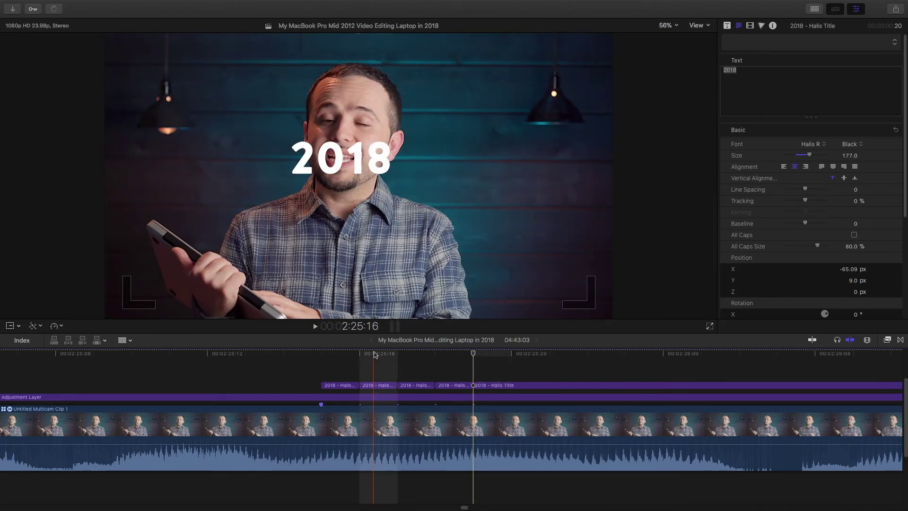
Step: Disable the second and fourth one-frame pieces of the 2018 title
key(a)
click(376, 358)
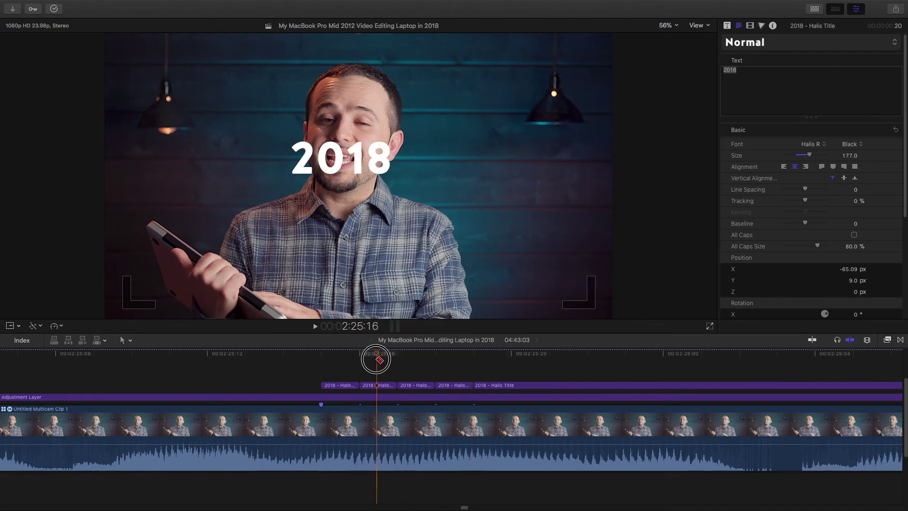
click(377, 386)
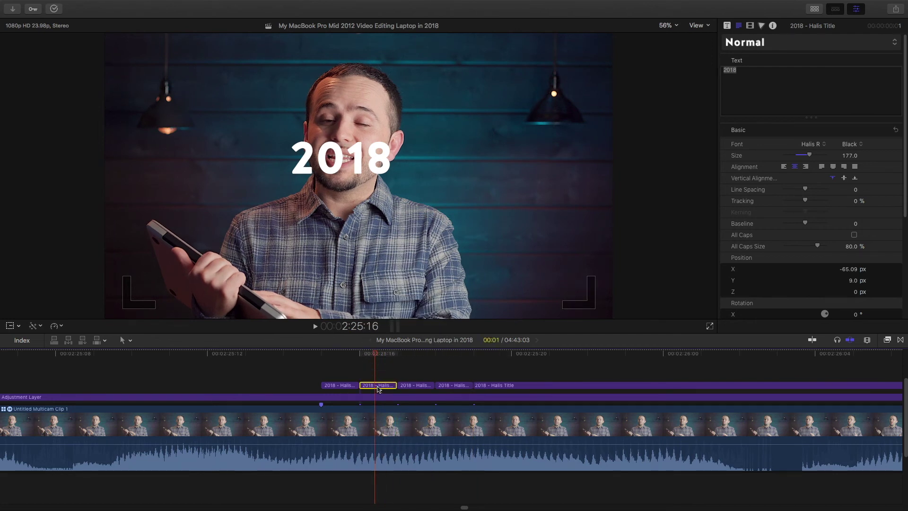
key(v)
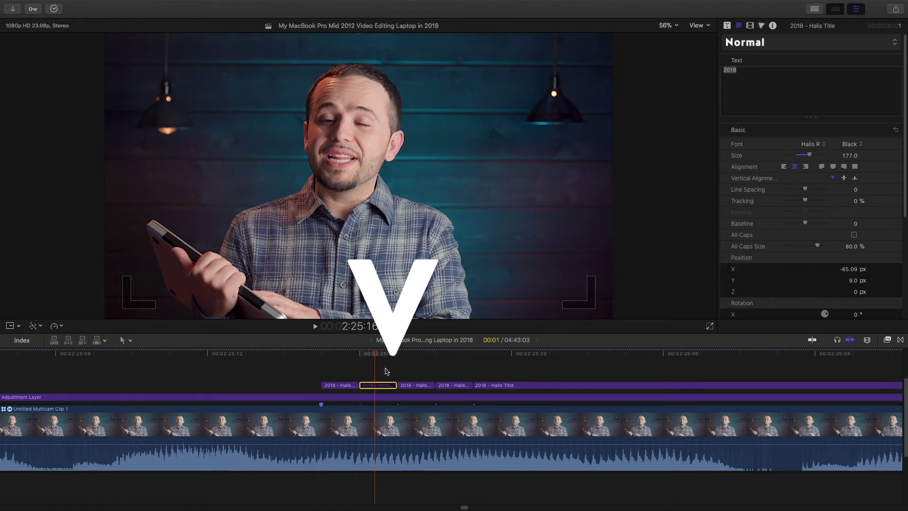
click(453, 387)
key(v)
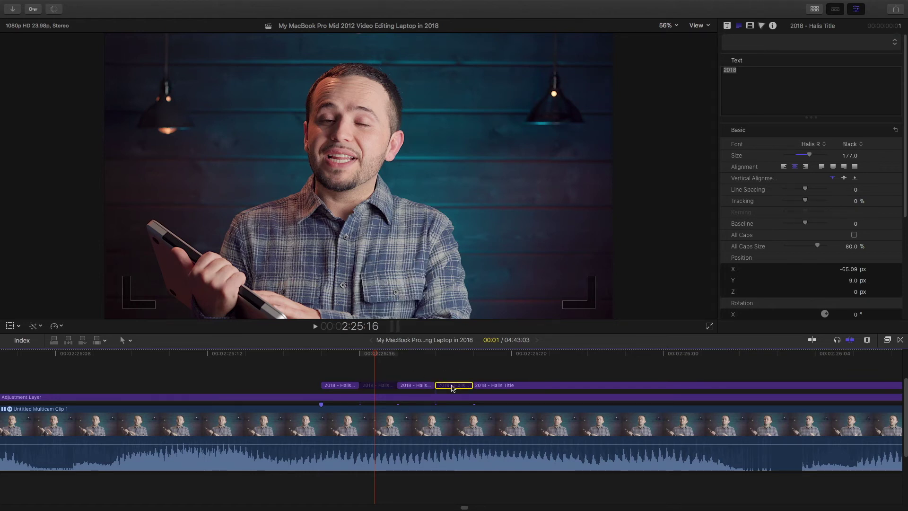
Step: Check the flicker, deselect the pieces, and jump to the title's end
click(387, 385)
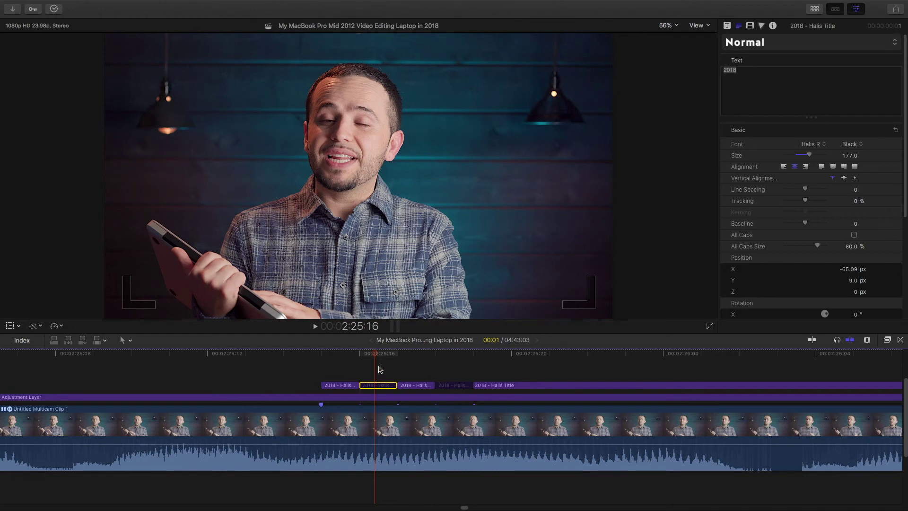
click(378, 358)
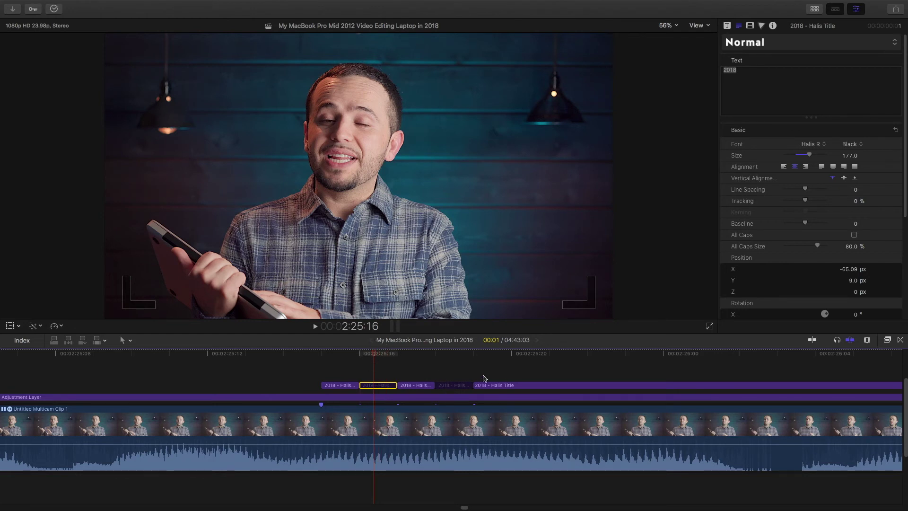
click(473, 369)
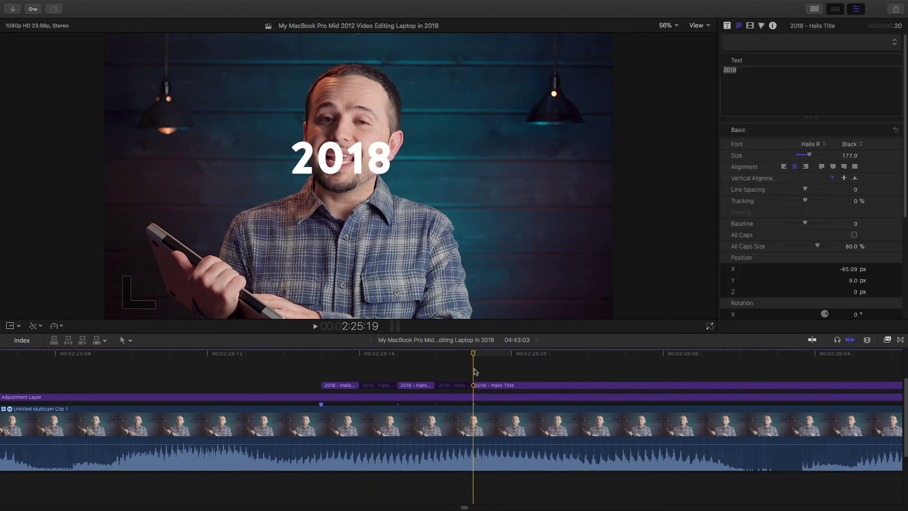
key(Down)
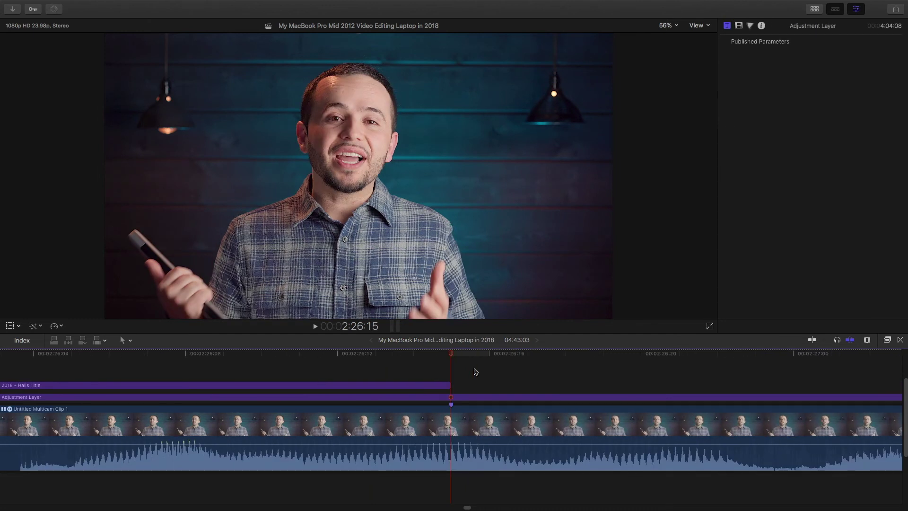
Step: Split the title one frame before its end and blade two more one-frame pieces
key(Left)
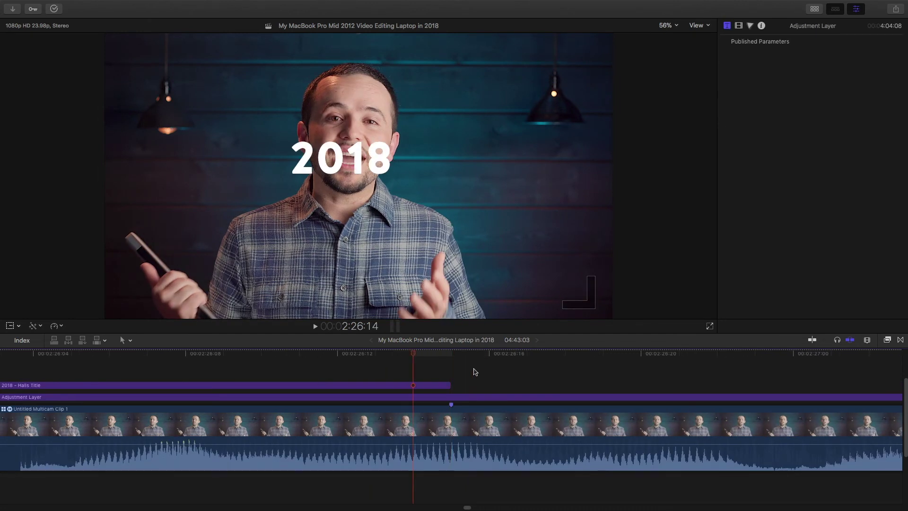
key(cmd+b)
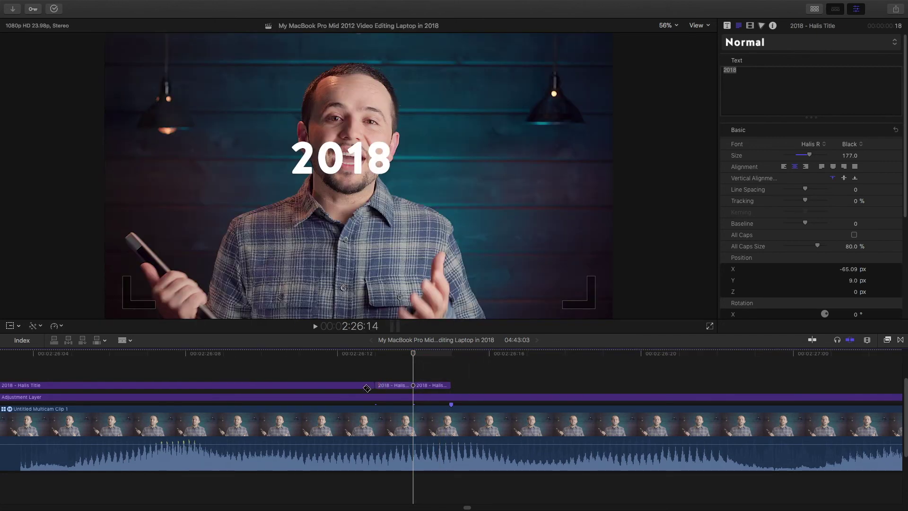
click(337, 385)
click(304, 385)
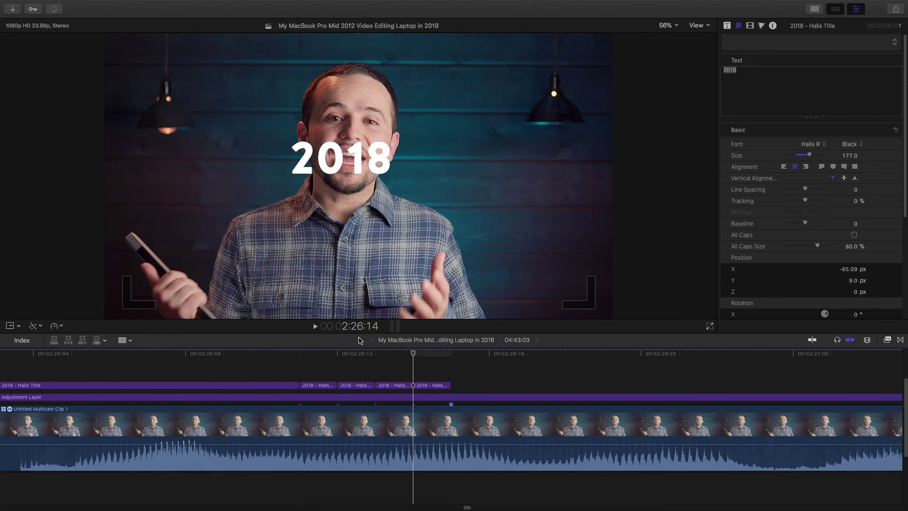
Step: Disable two alternate end pieces so the title flickers out, then zoom out
key(a)
click(329, 386)
click(325, 387)
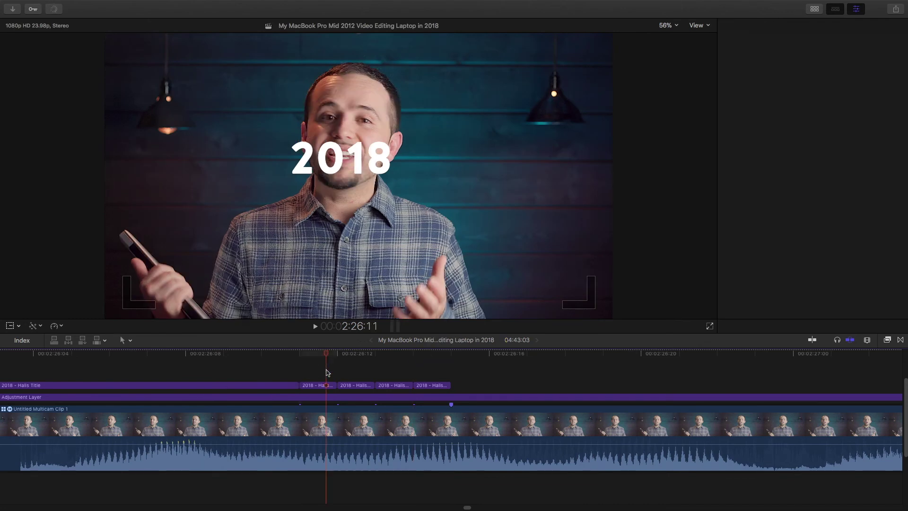
key(v)
click(386, 386)
key(v)
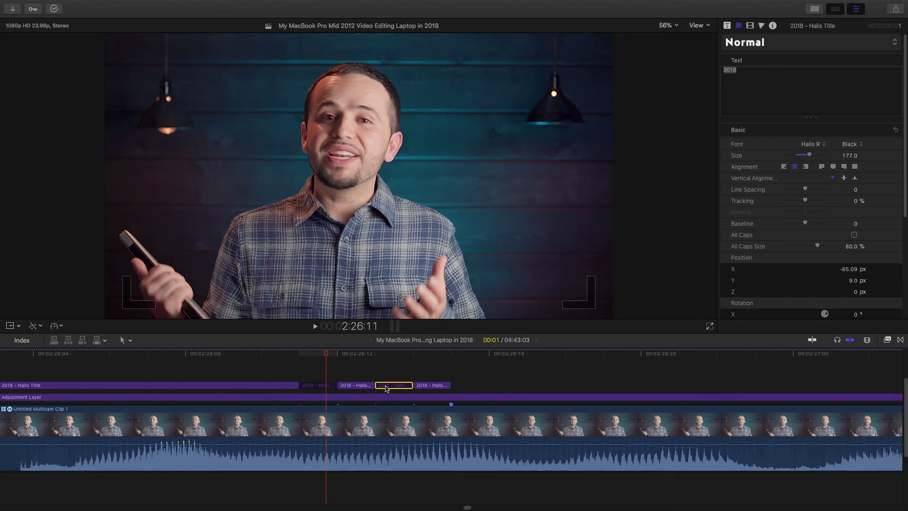
key(super+minus)
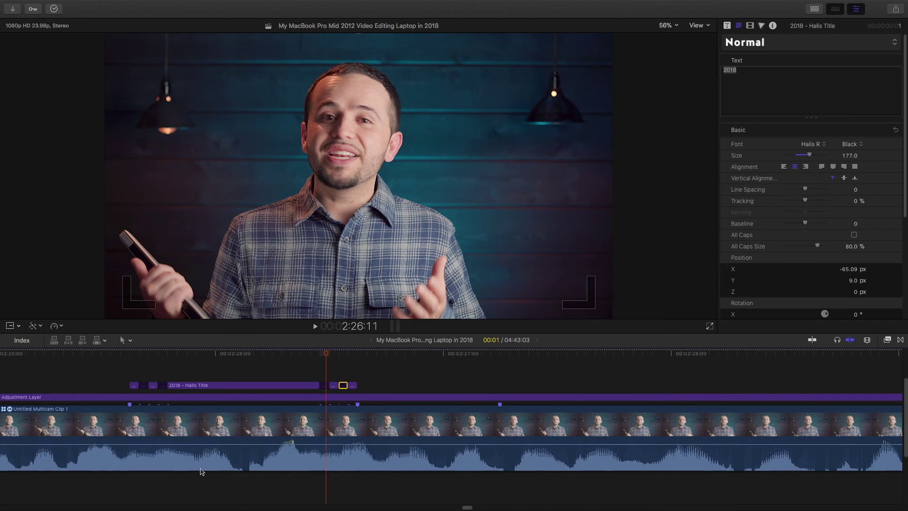
key(super+minus)
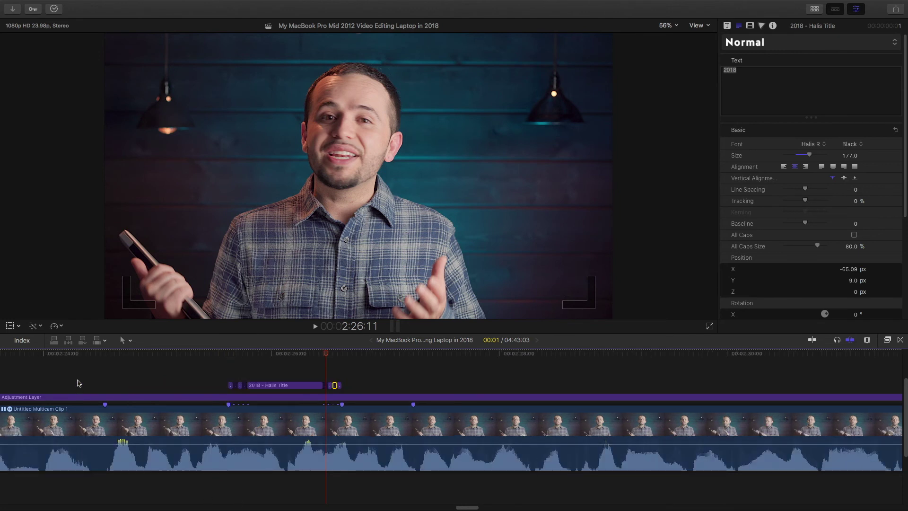
click(105, 376)
key(c)
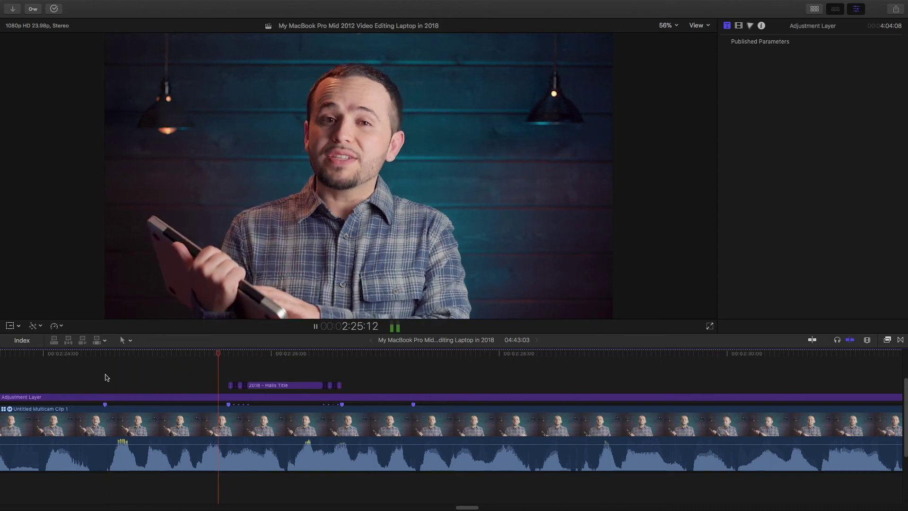
key(space)
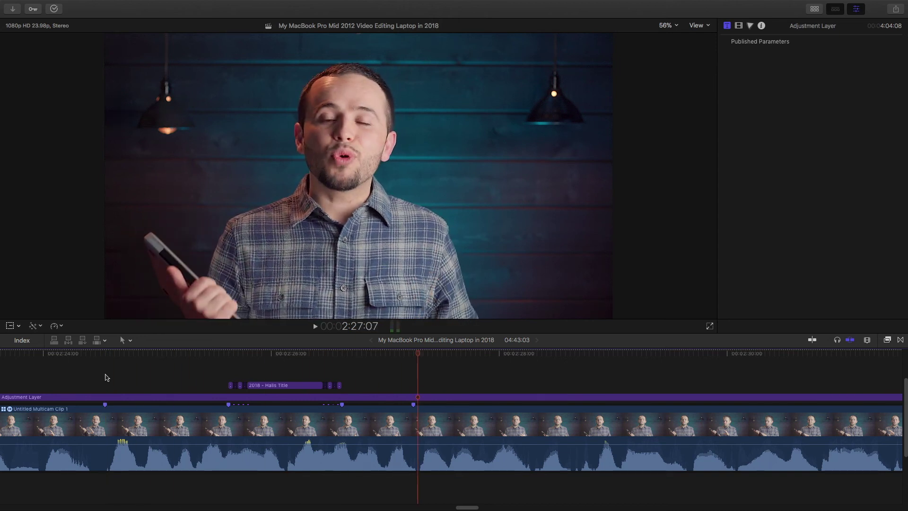